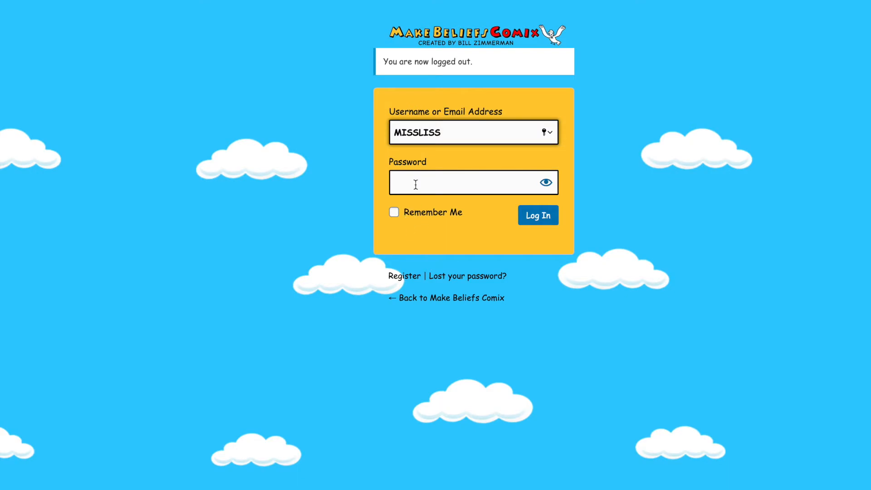
# Step: Log in to the account and bring the blank comic strip editor into view
pyautogui.press('Return')
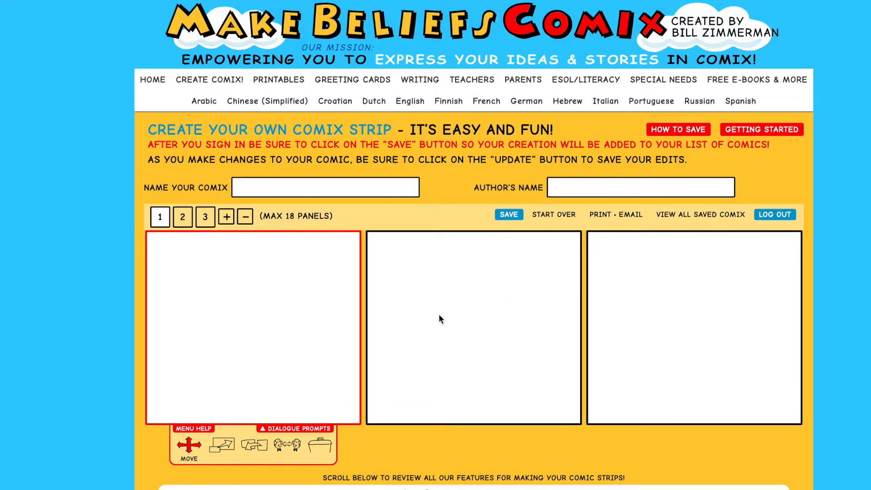
pyautogui.scroll(-2, 256, 426)
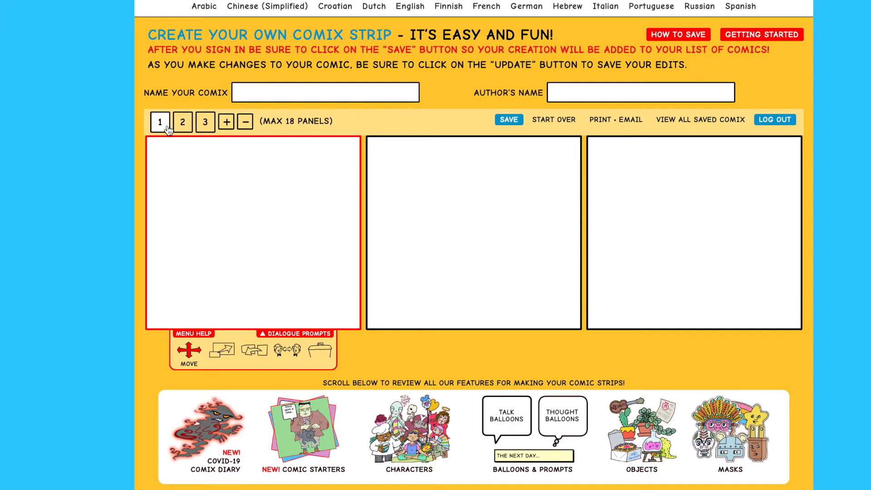
# Step: Add a fourth panel to the comic strip and permanently remove it again
pyautogui.click(227, 122)
pyautogui.click(267, 124)
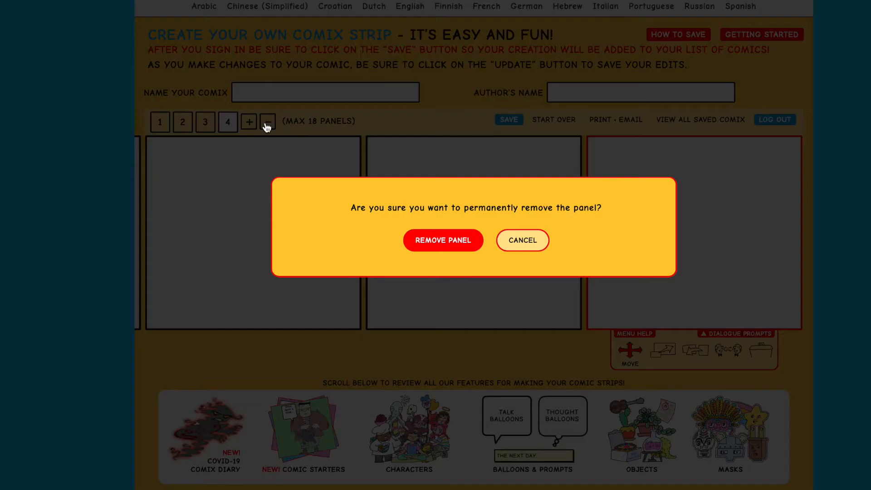
pyautogui.click(461, 248)
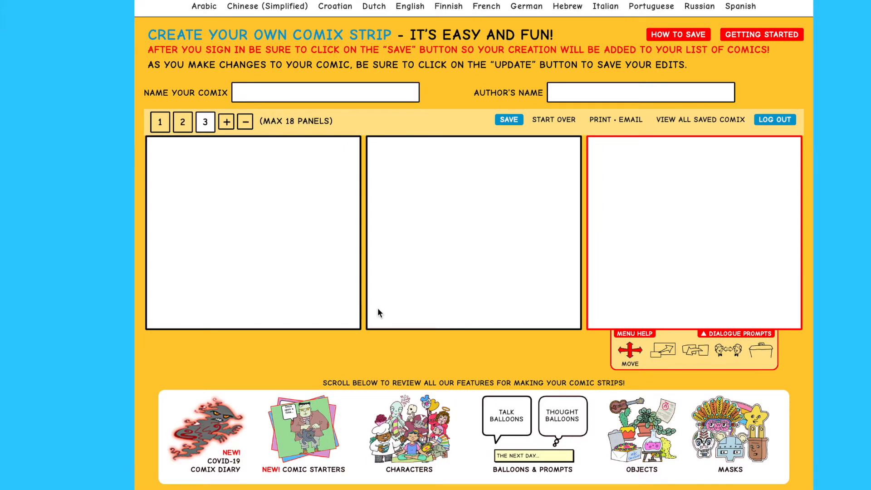
# Step: Place the pigtailed yoga girl in her seated meditation pose in the third panel and delete her again
pyautogui.scroll(-3, 366, 436)
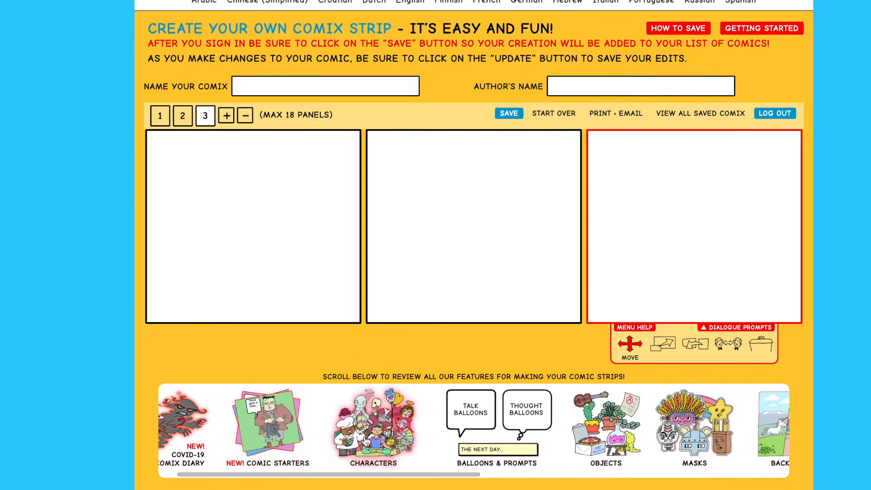
pyautogui.click(366, 439)
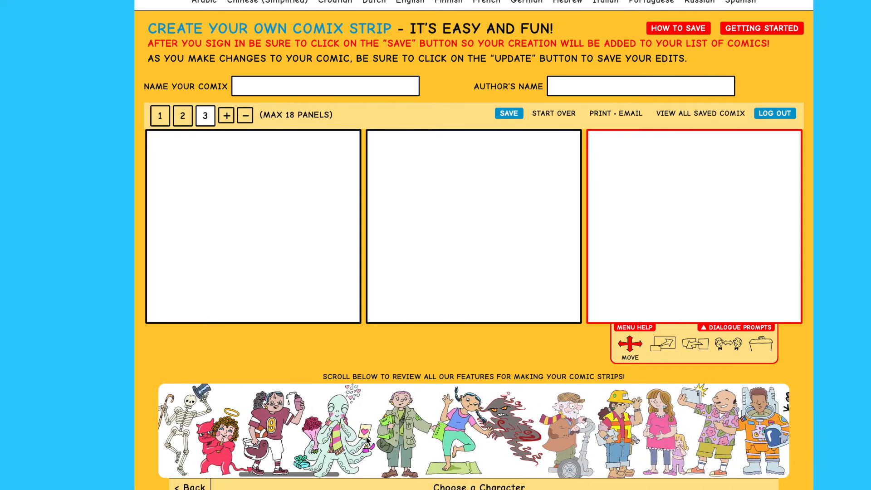
pyautogui.click(396, 434)
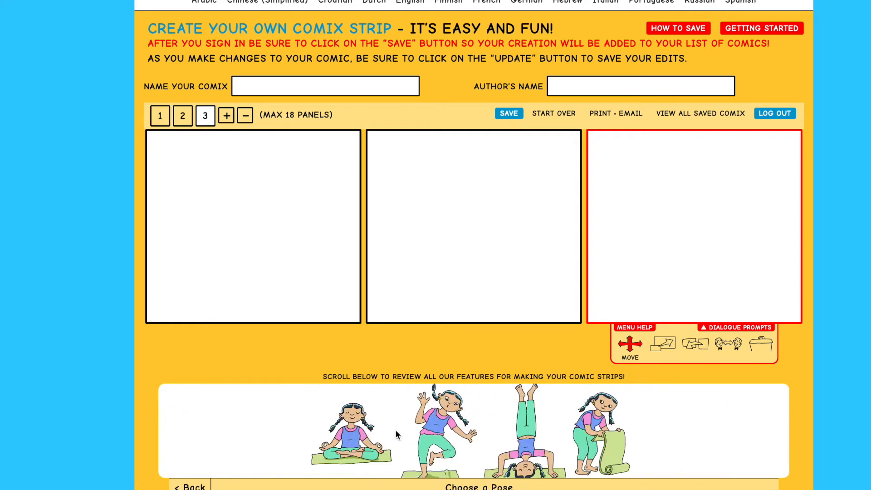
pyautogui.click(354, 435)
pyautogui.moveTo(691, 248); pyautogui.dragTo(691, 212)
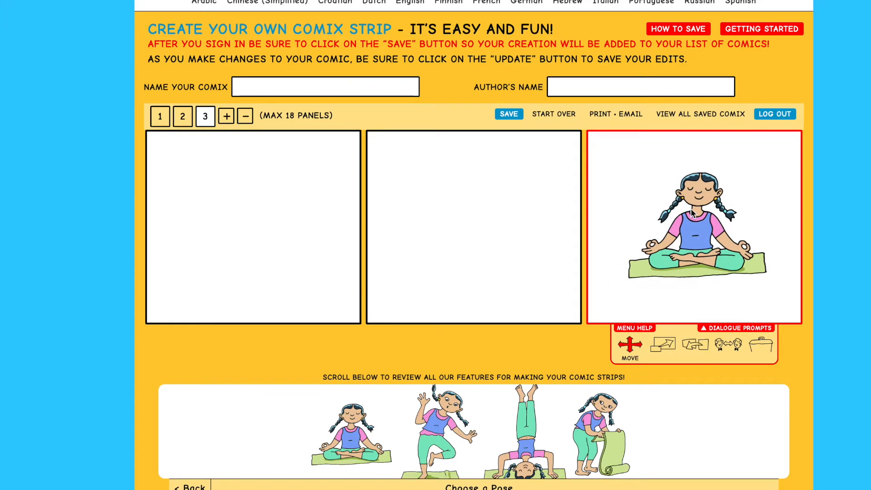
pyautogui.click(761, 344)
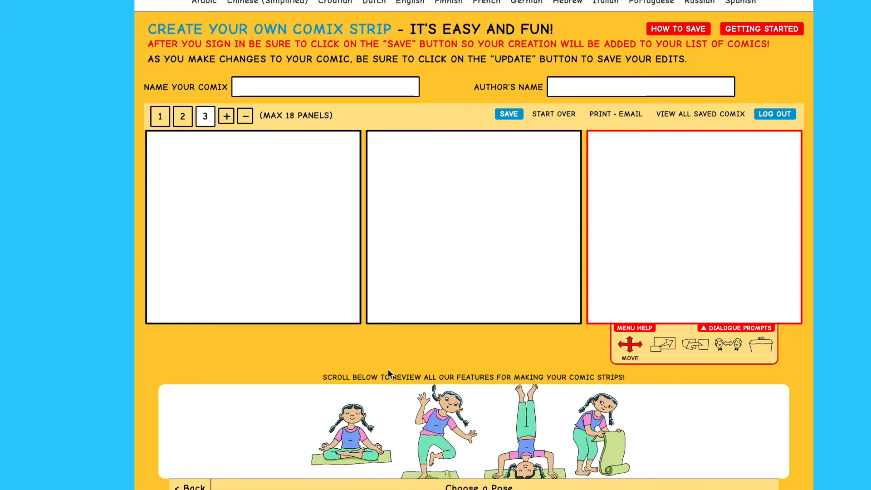
# Step: Add the pigtailed yoga girl in her seated meditation pose to the first panel and move her slightly upward
pyautogui.click(315, 259)
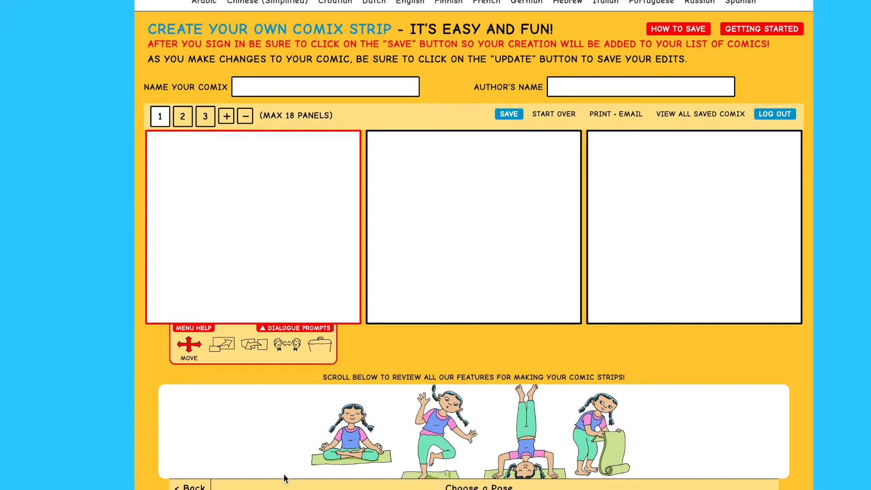
pyautogui.click(350, 426)
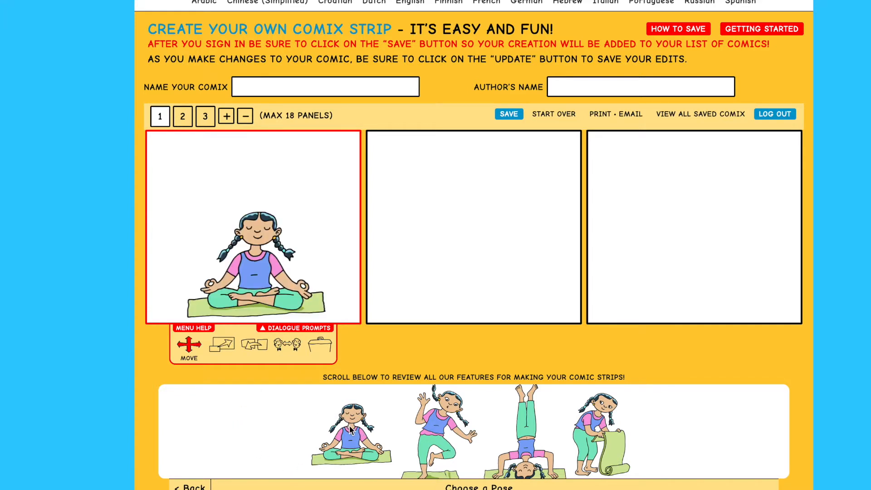
pyautogui.moveTo(253, 280); pyautogui.dragTo(262, 264)
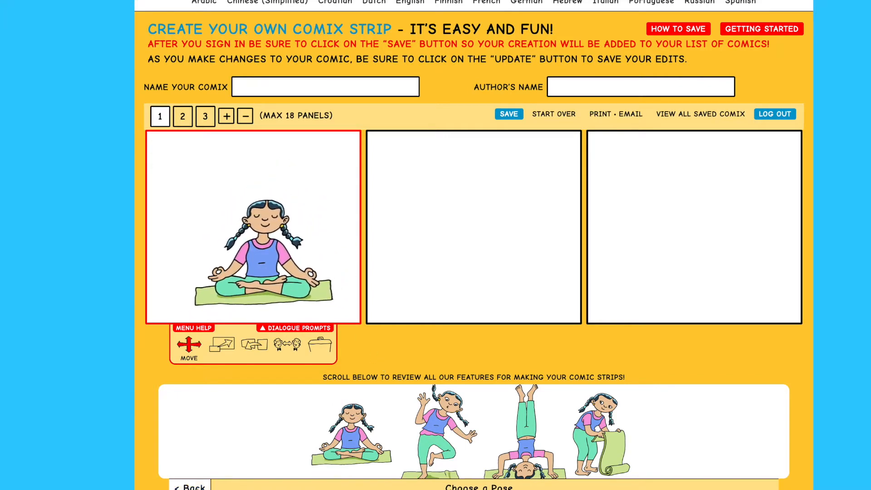
pyautogui.click(190, 486)
pyautogui.moveTo(257, 267)
pyautogui.mouseDown()
pyautogui.moveTo(259, 249)
pyautogui.moveTo(256, 267)
pyautogui.mouseUp()
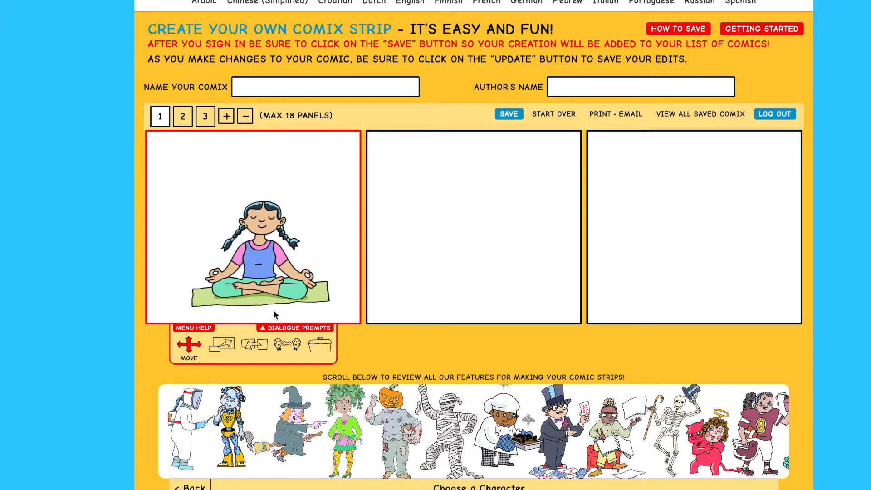
# Step: Flip the yoga girl in the first panel and scale her down very slightly
pyautogui.click(287, 349)
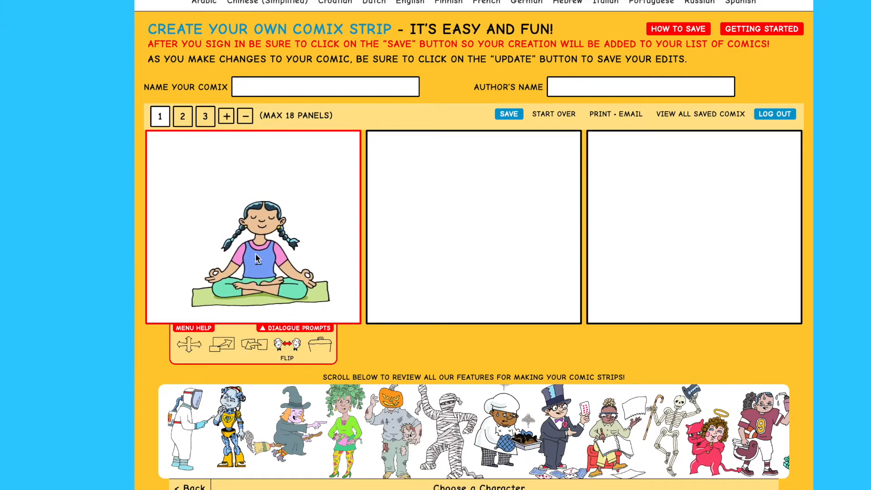
pyautogui.click(253, 244)
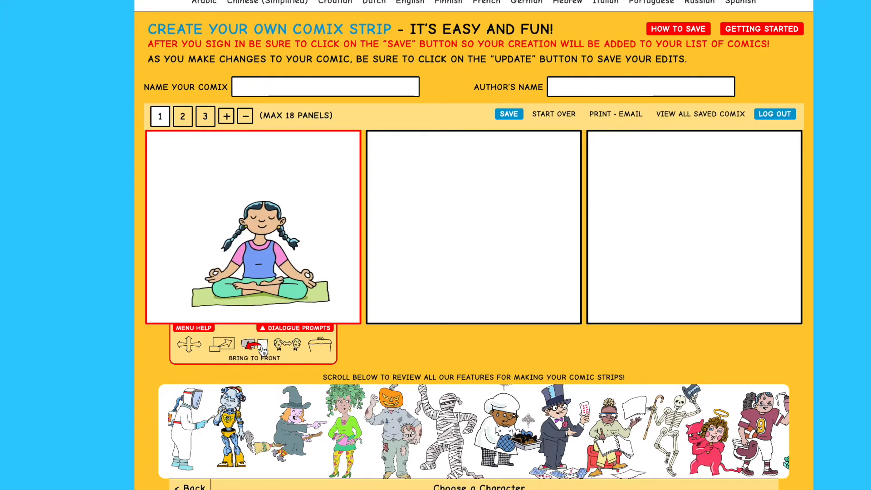
pyautogui.click(226, 347)
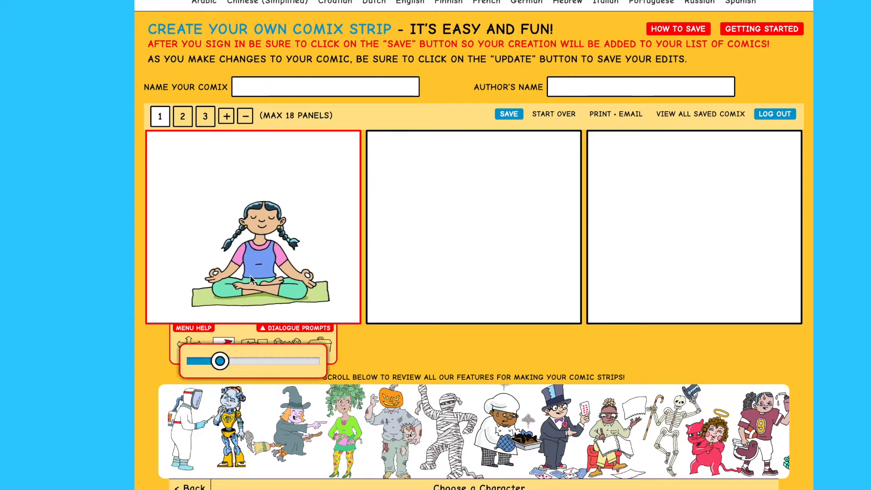
pyautogui.moveTo(219, 361)
pyautogui.mouseDown()
pyautogui.moveTo(330, 369)
pyautogui.moveTo(195, 361)
pyautogui.moveTo(219, 360)
pyautogui.mouseUp()
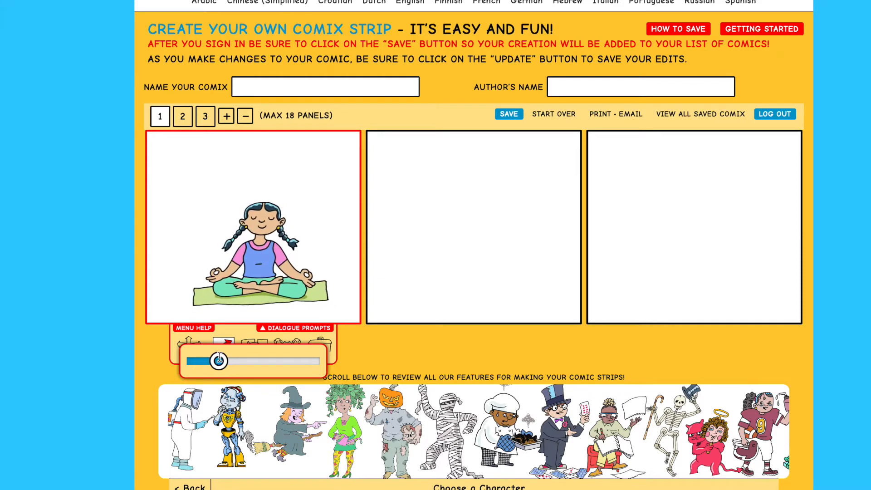
pyautogui.click(382, 346)
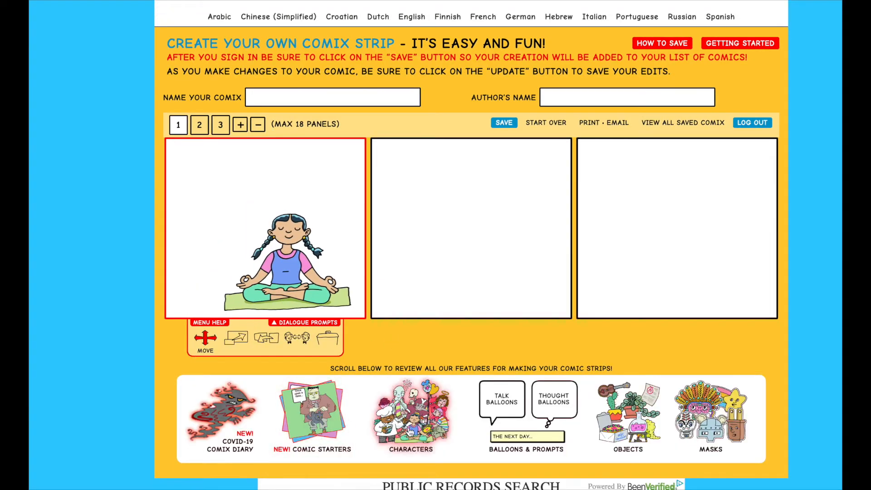
# Step: Add the white cup-shaped face mask object to the first panel and place it over the yoga girl's face
pyautogui.hscroll(1, 419, 427)
pyautogui.hscroll(5, 420, 429)
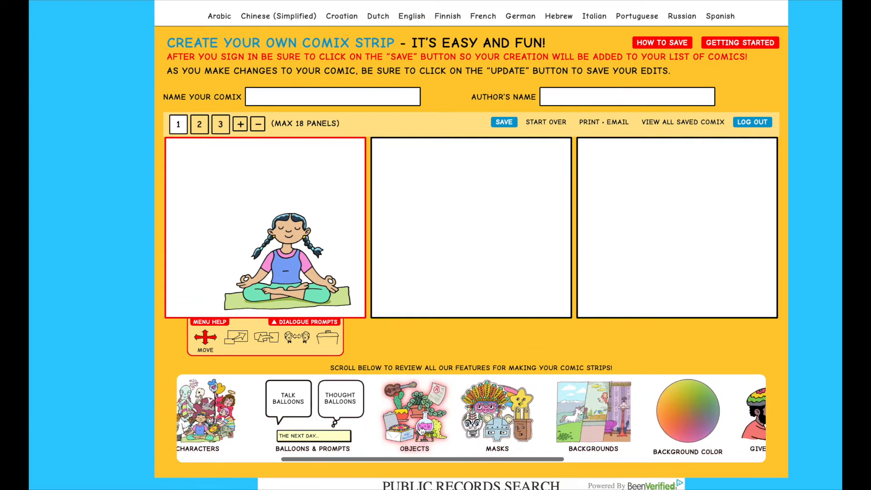
pyautogui.hscroll(1, 421, 429)
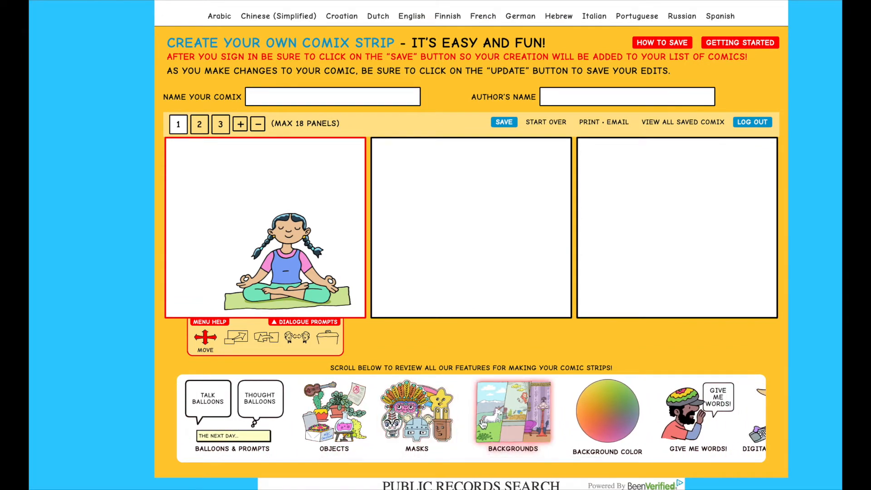
pyautogui.click(334, 413)
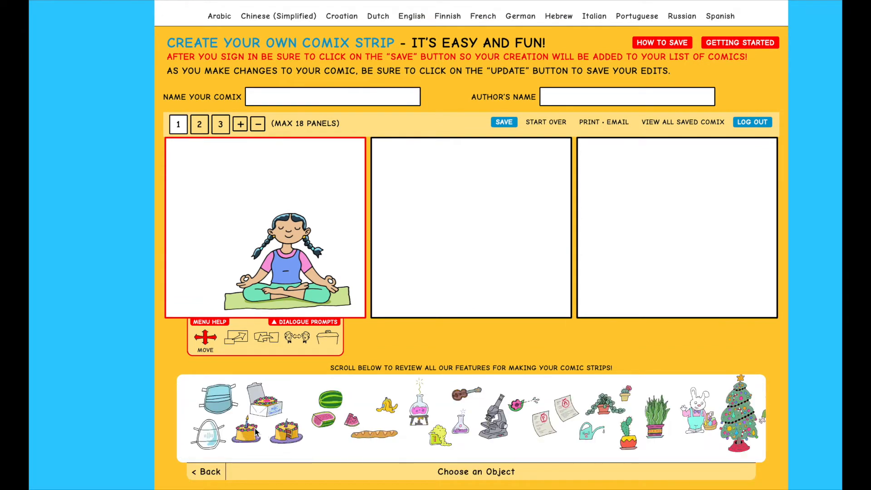
pyautogui.hscroll(2, 256, 432)
pyautogui.hscroll(3, 256, 432)
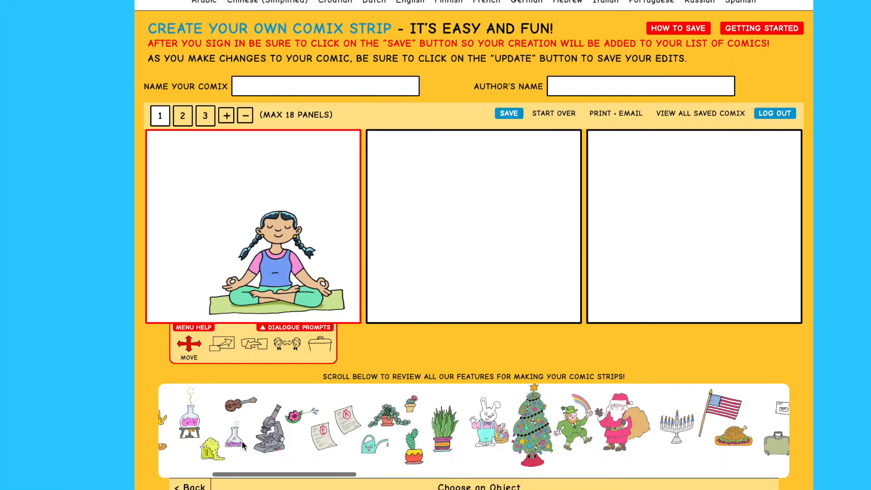
pyautogui.hscroll(-5, 241, 440)
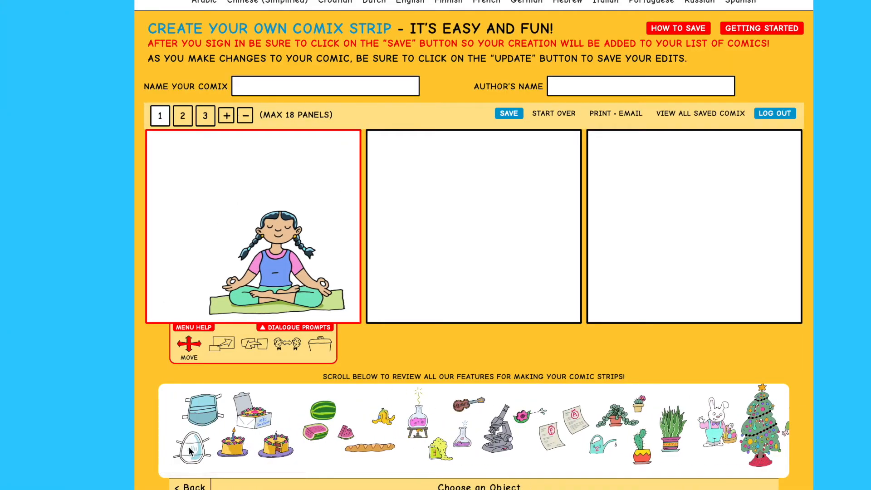
pyautogui.click(189, 451)
pyautogui.moveTo(236, 270); pyautogui.dragTo(265, 249)
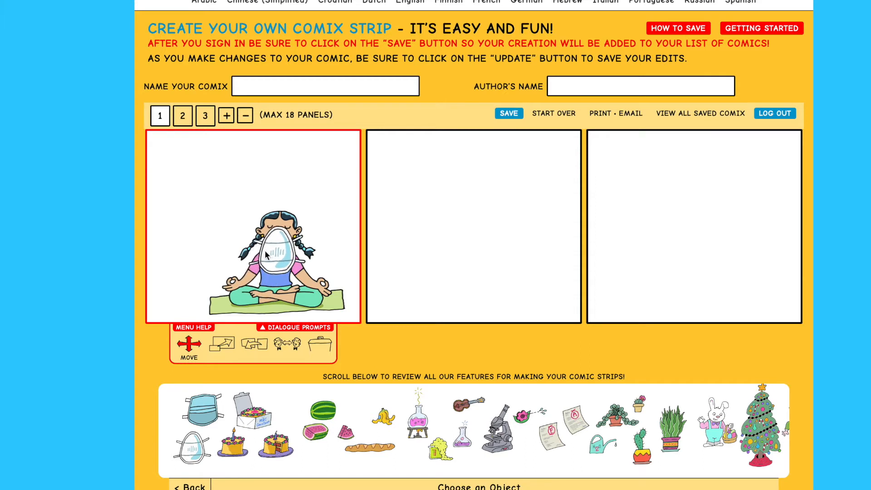
# Step: Scale the face mask down to fit the yoga girl's face and reposition it over her nose and mouth
pyautogui.click(219, 351)
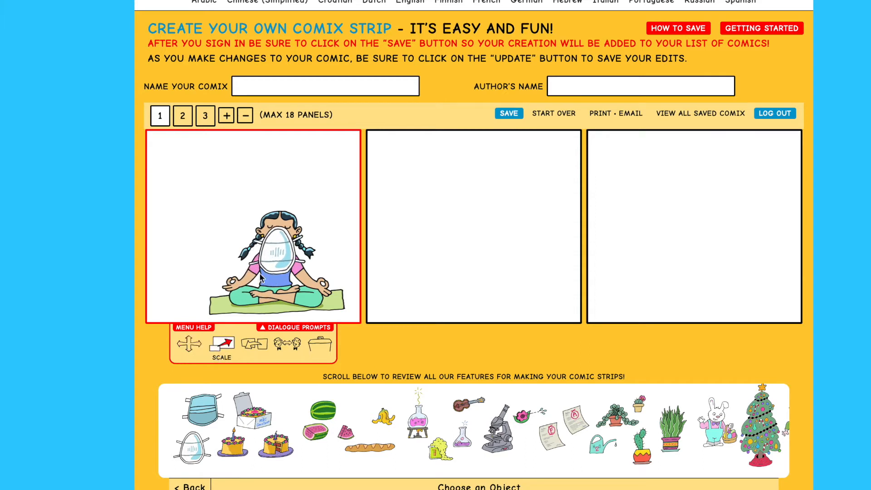
pyautogui.click(274, 261)
pyautogui.moveTo(219, 372); pyautogui.dragTo(202, 361)
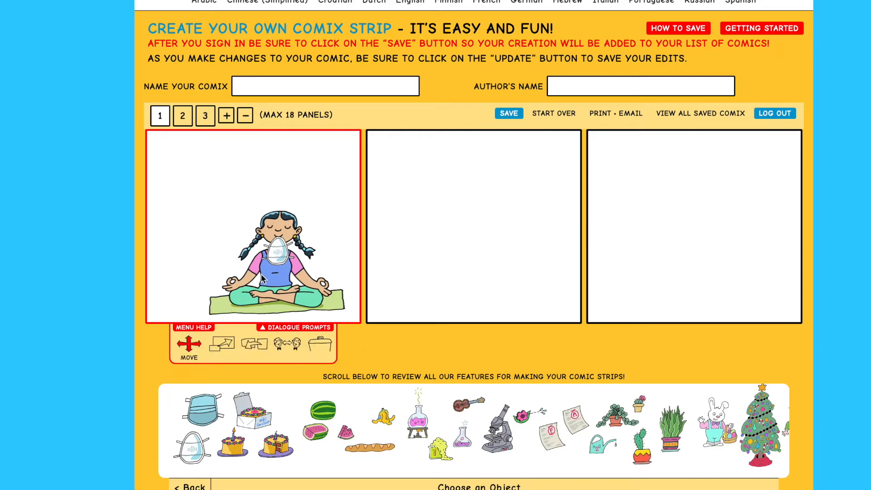
pyautogui.moveTo(274, 260); pyautogui.dragTo(274, 252)
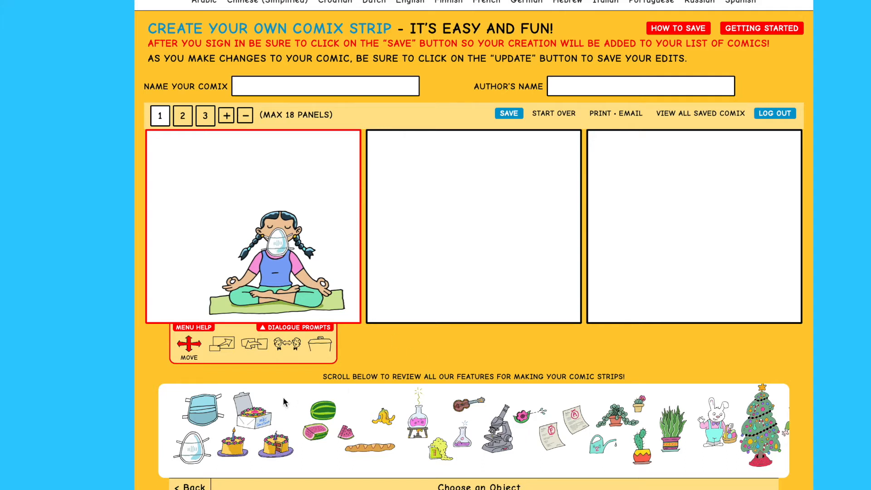
# Step: Add the grey living room background with the armchair and floor lamp to the first panel
pyautogui.click(193, 486)
pyautogui.hscroll(4, 392, 446)
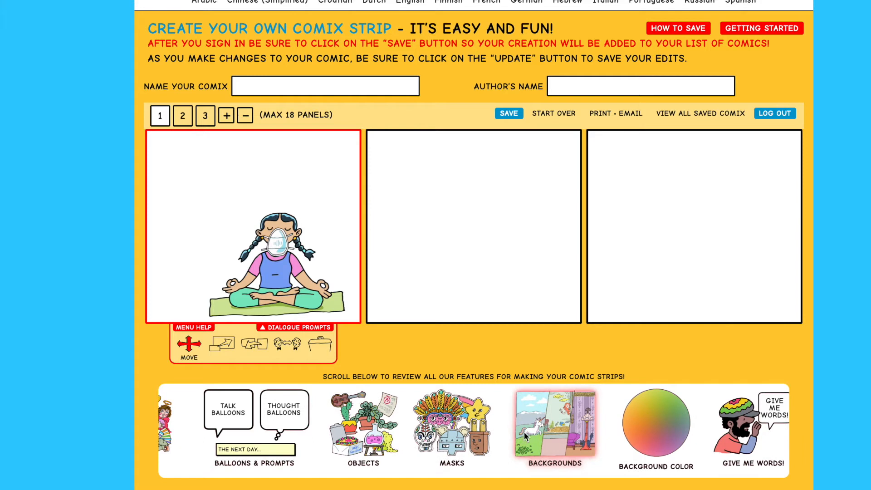
pyautogui.click(523, 434)
pyautogui.hscroll(3, 340, 440)
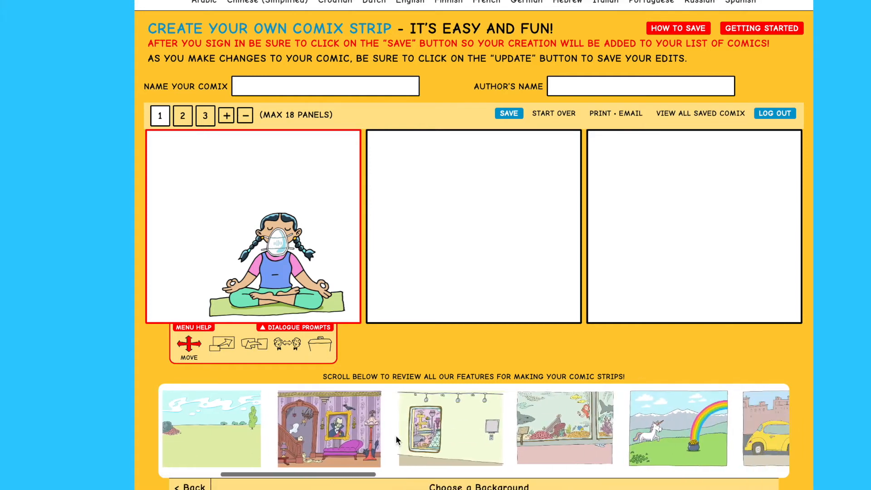
pyautogui.hscroll(10, 340, 438)
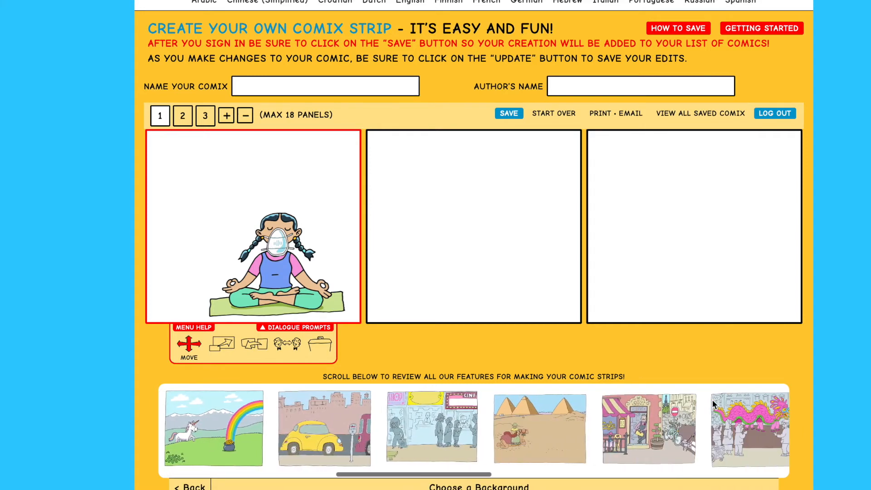
pyautogui.hscroll(10, 713, 403)
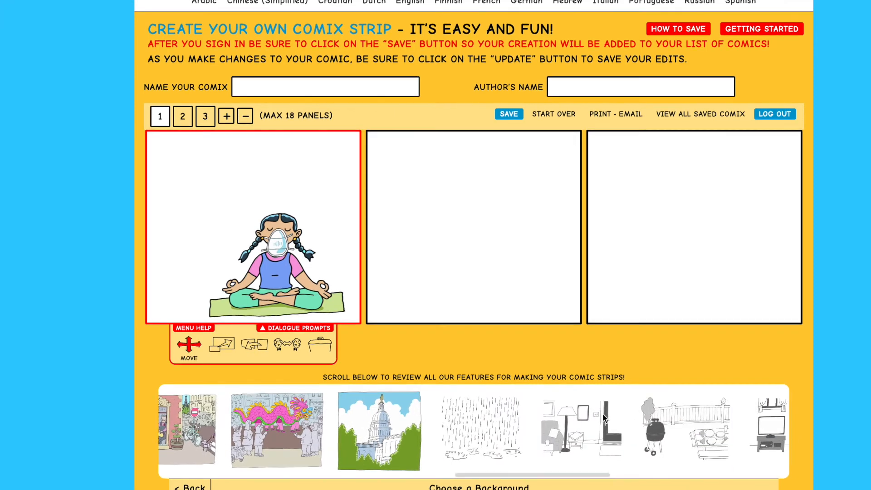
pyautogui.click(593, 416)
# Step: Shift the yoga girl toward the first panel's lower right corner and move the mask back over her face
pyautogui.moveTo(282, 306); pyautogui.dragTo(304, 309)
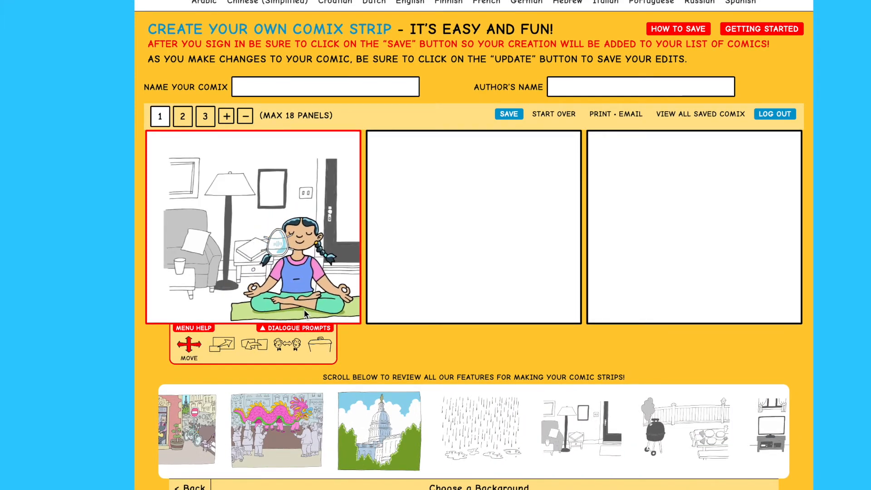
pyautogui.moveTo(278, 246); pyautogui.dragTo(298, 255)
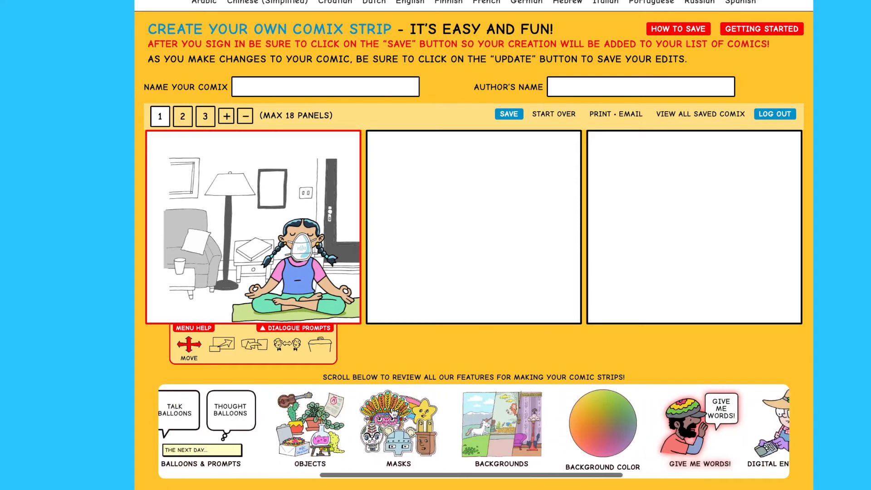
# Step: Open the balloons and prompts collection and look through its talk balloons, thought balloons and caption boxes
pyautogui.hscroll(-3, 701, 426)
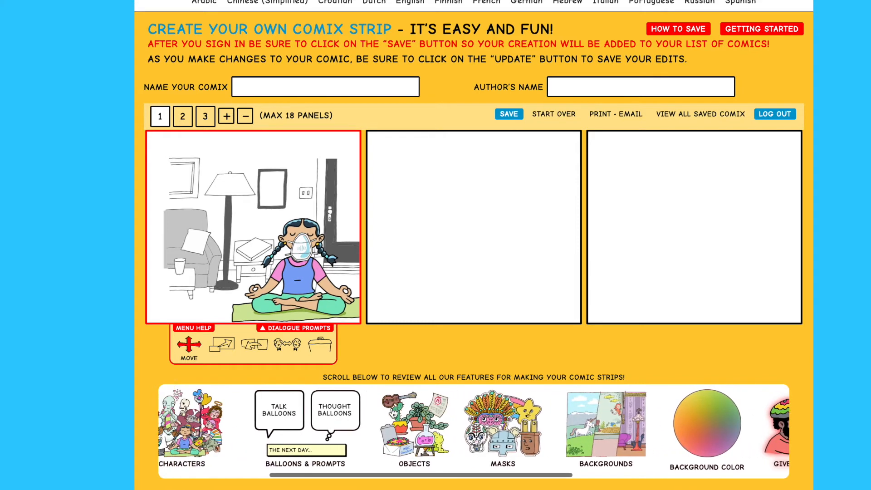
pyautogui.click(342, 425)
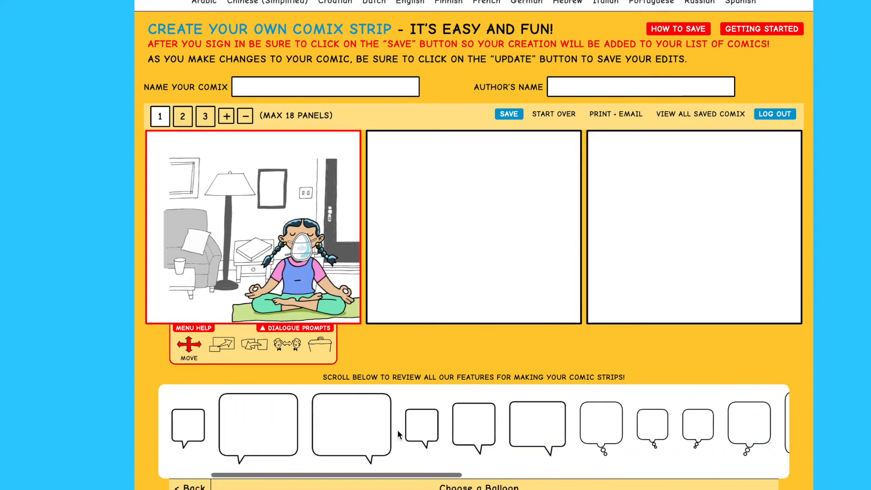
pyautogui.hscroll(10, 398, 429)
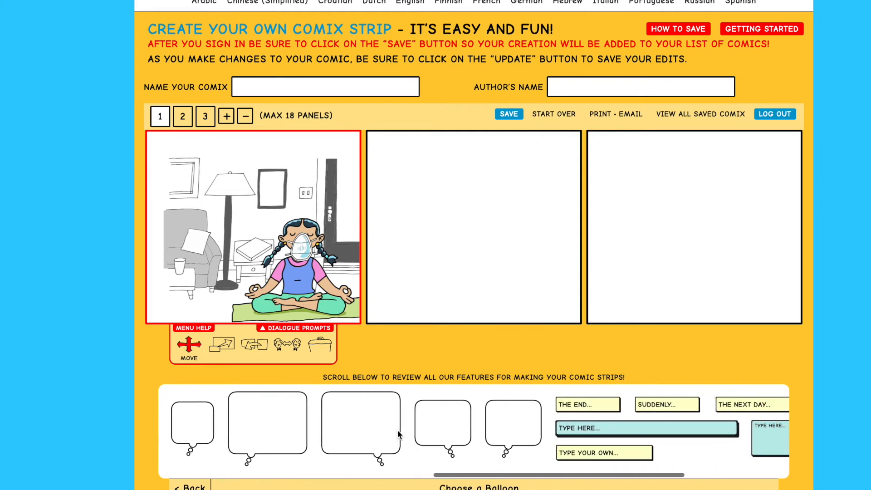
pyautogui.hscroll(5, 524, 426)
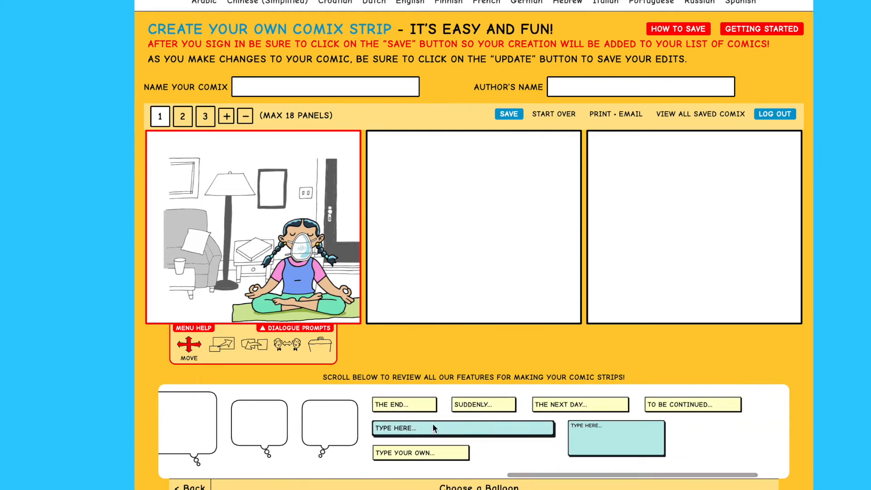
pyautogui.hscroll(2, 497, 418)
pyautogui.hscroll(-5, 497, 417)
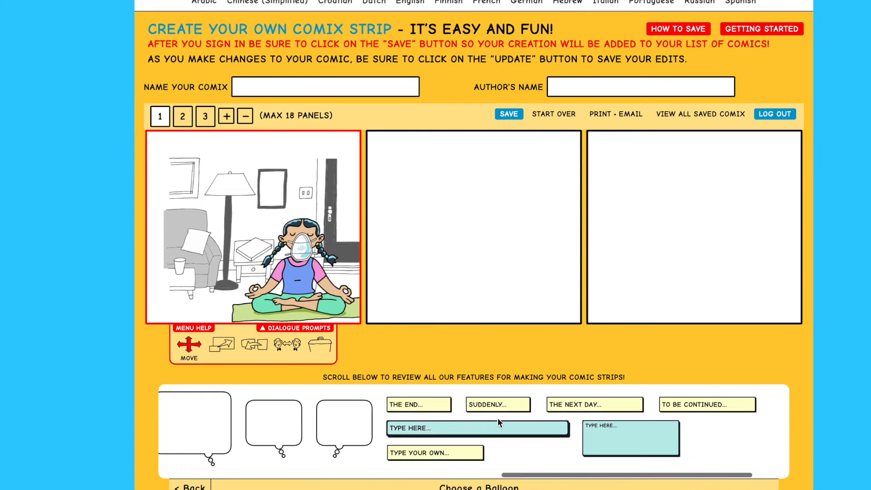
pyautogui.hscroll(-10, 498, 421)
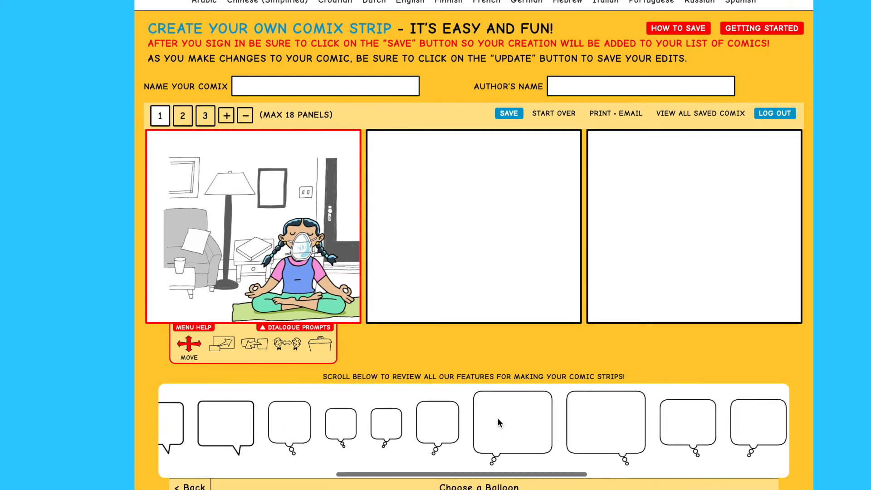
pyautogui.hscroll(-1, 497, 417)
# Step: Try a thought balloon and a talk balloon reading "Everything is going to be okay" in the first panel, and delete both
pyautogui.click(497, 418)
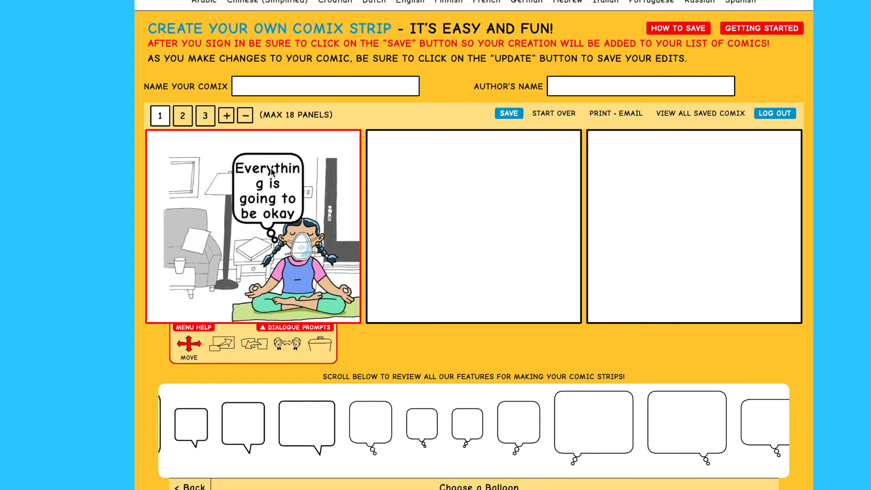
pyautogui.click(251, 422)
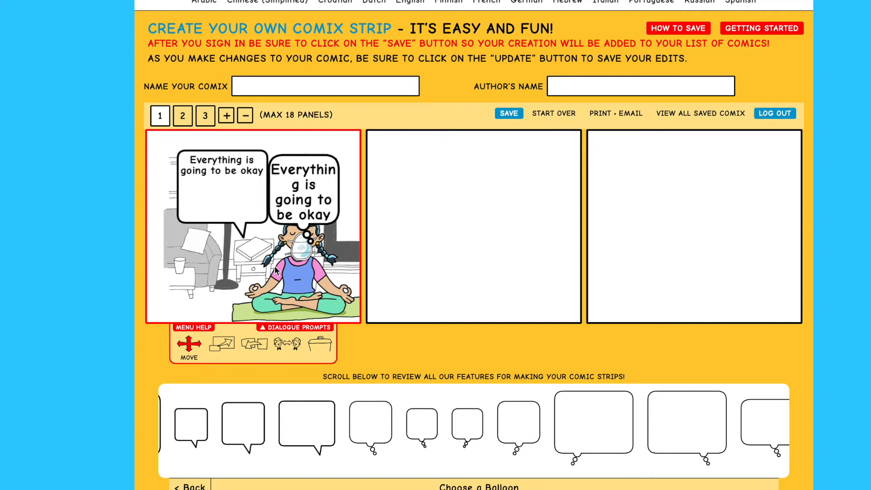
pyautogui.click(327, 347)
pyautogui.click(325, 207)
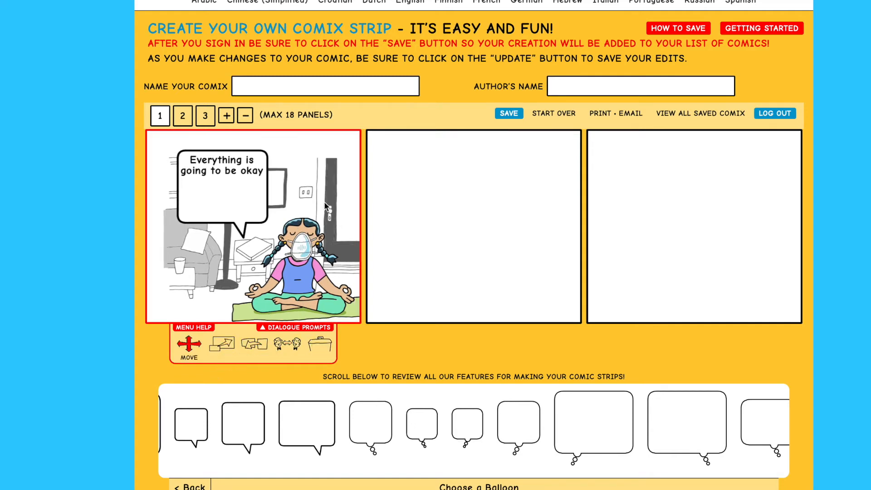
pyautogui.click(225, 210)
pyautogui.click(321, 343)
# Step: Add a thought balloon above the yoga girl's head in the first panel and write "Everything is going to be OKAY" in it
pyautogui.click(719, 425)
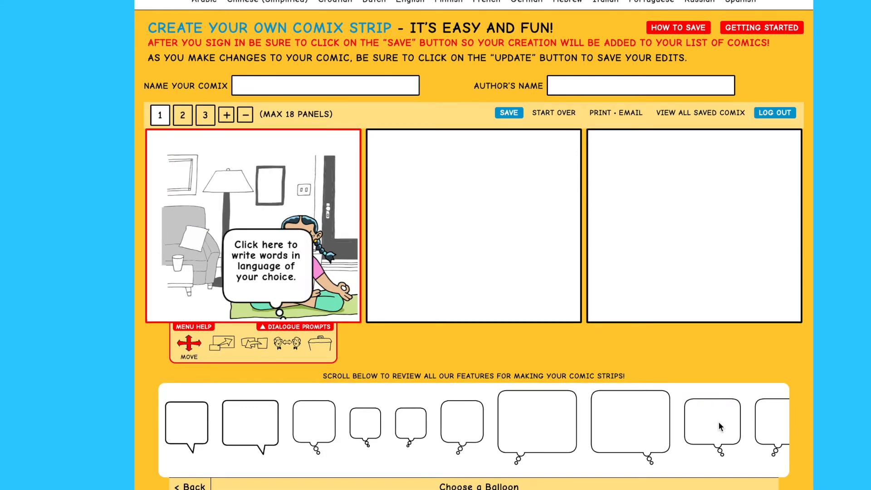
pyautogui.moveTo(264, 297); pyautogui.dragTo(253, 211)
pyautogui.click(253, 186)
pyautogui.write('eve')
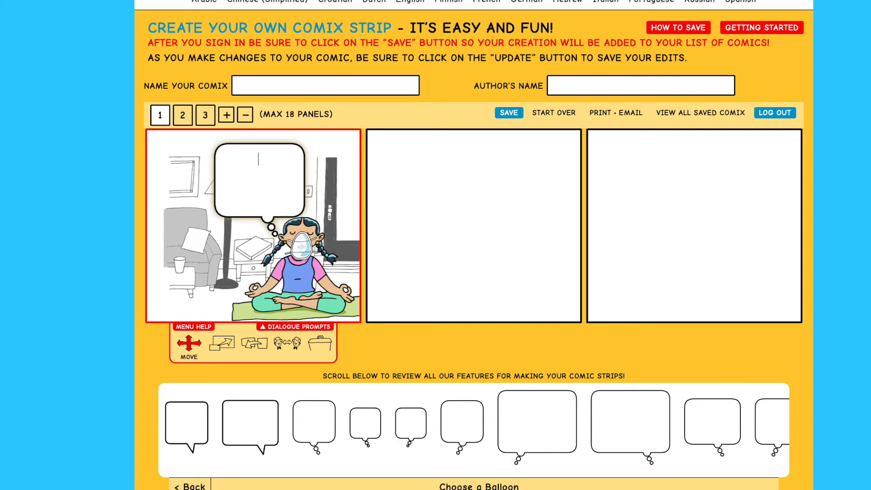
pyautogui.write('verything is go')
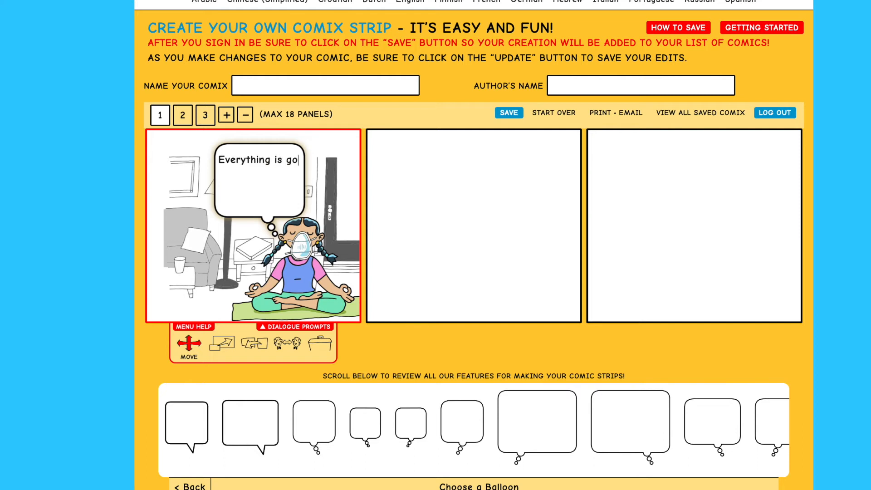
pyautogui.write('ing to be ')
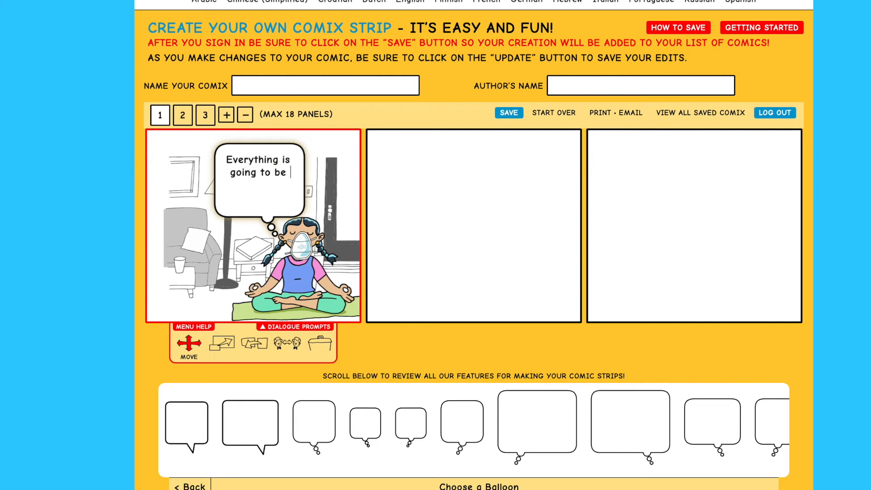
pyautogui.write('ok')
pyautogui.press('BackSpace')
pyautogui.press('BackSpace')
pyautogui.write('OKAY')
# Step: Try to save the comic without giving it a name
pyautogui.click(509, 112)
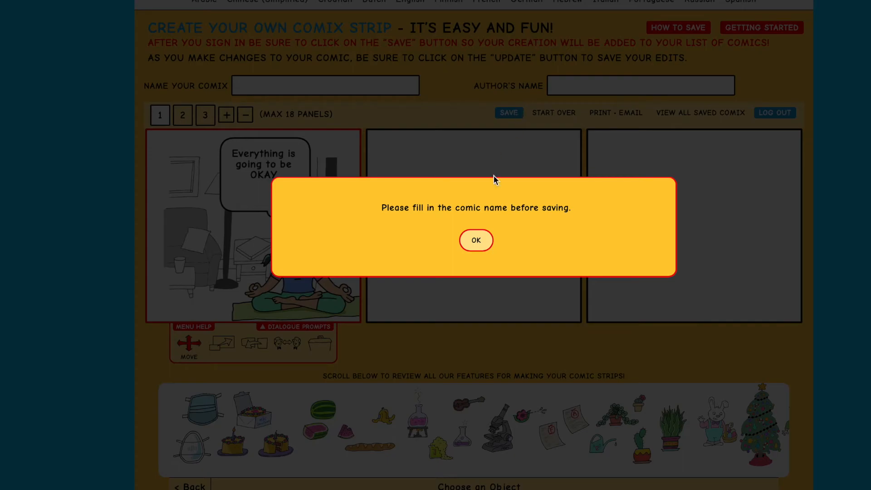
pyautogui.click(476, 241)
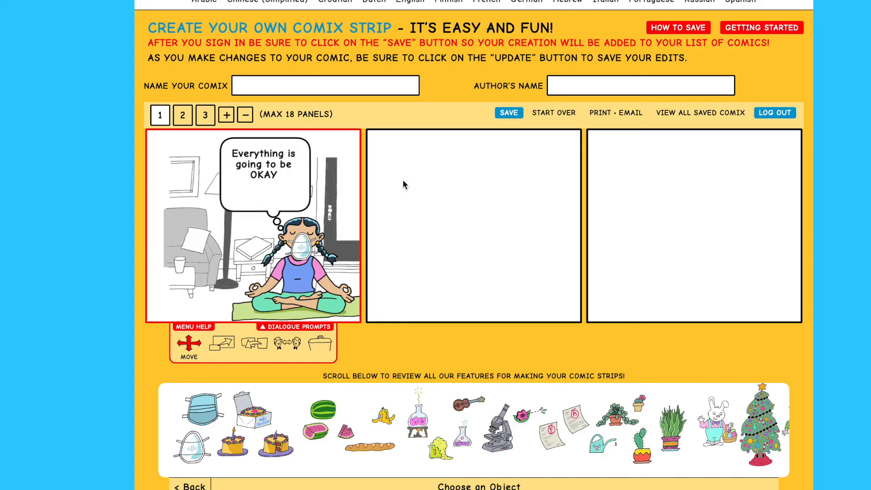
pyautogui.click(509, 113)
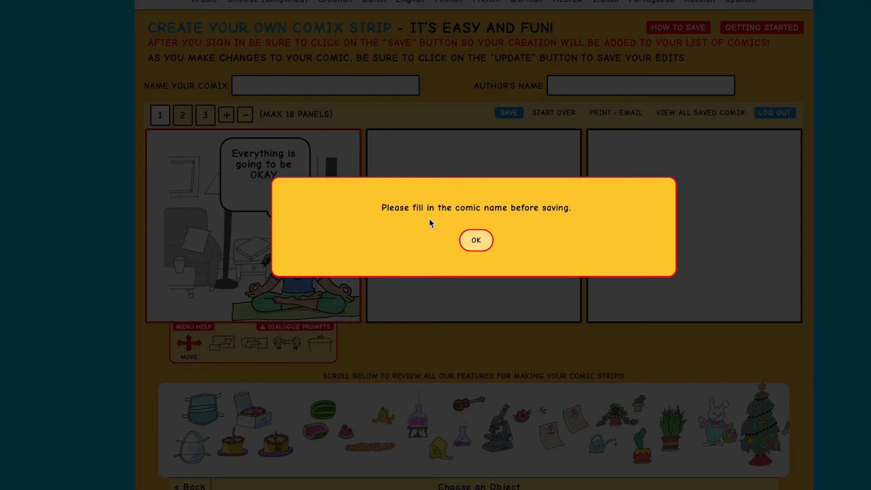
pyautogui.click(476, 240)
# Step: Name the comic "Staying Relaxed" and fill in the author's name
pyautogui.click(350, 88)
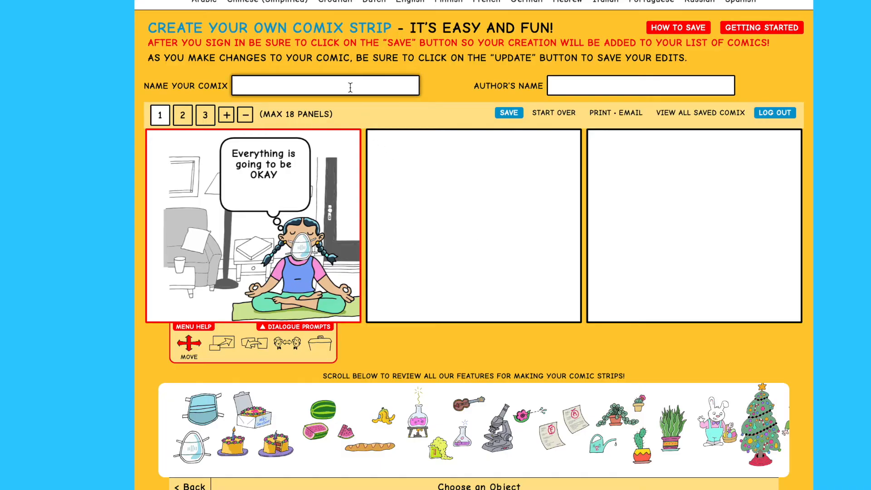
pyautogui.write('MI')
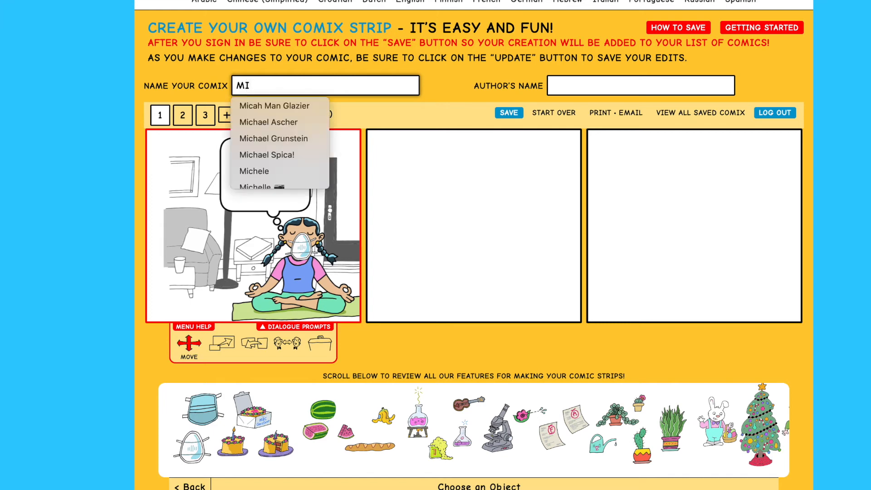
pyautogui.press('BackSpace')
pyautogui.press('BackSpace')
pyautogui.write('Staying Relaxed')
pyautogui.click(623, 85)
pyautogui.write('MISS LISS')
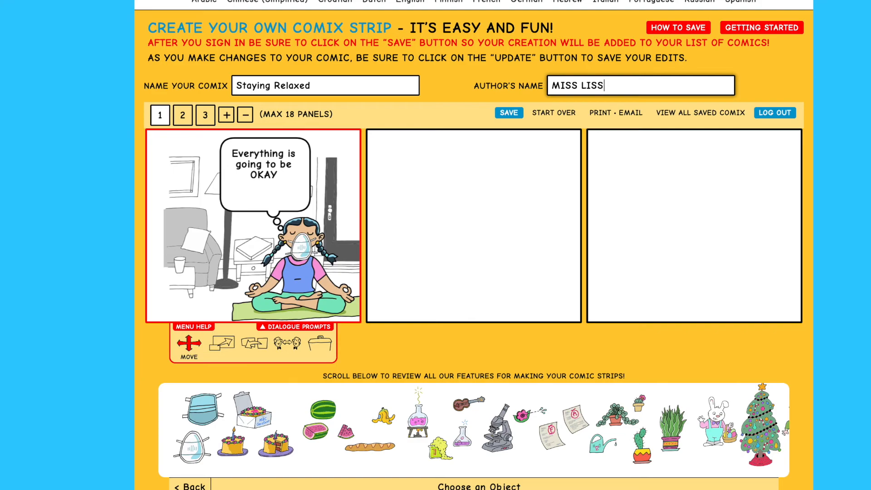
# Step: Save the comic online and take a screenshot of just the first panel
pyautogui.click(514, 114)
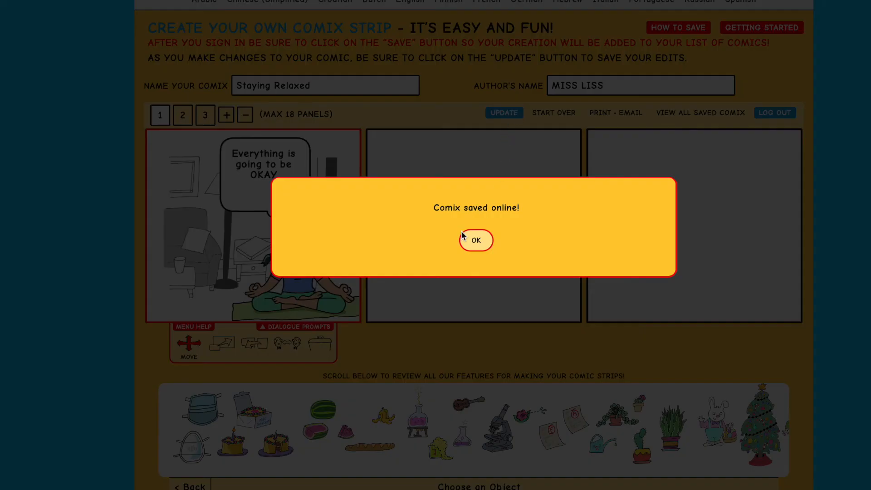
pyautogui.click(471, 240)
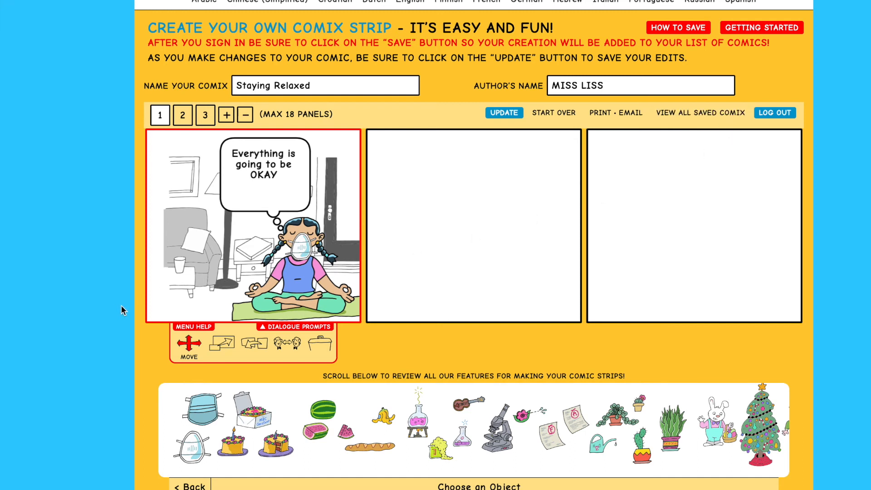
pyautogui.press('super+shift+4')
pyautogui.moveTo(146, 131); pyautogui.dragTo(363, 323)
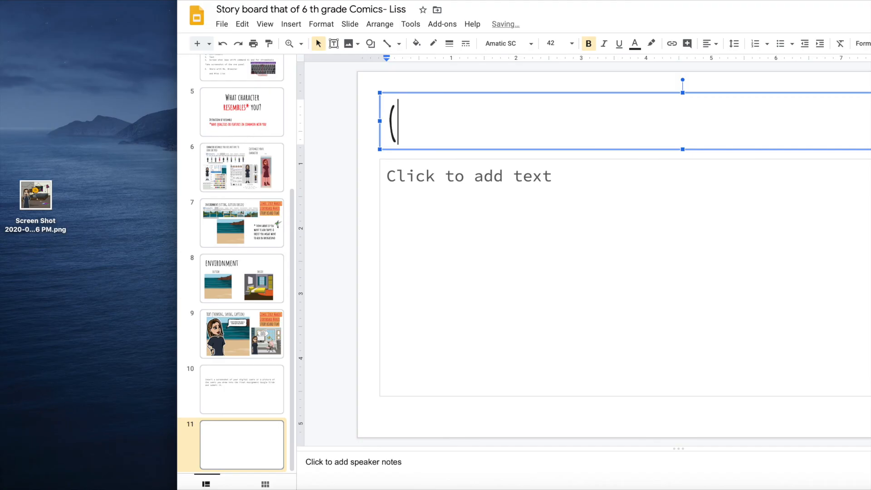
# Step: In the Google Slides storyboard, title slide 11 with the author's name in parentheses and place the desktop screenshot below the title
pyautogui.write('Miss')
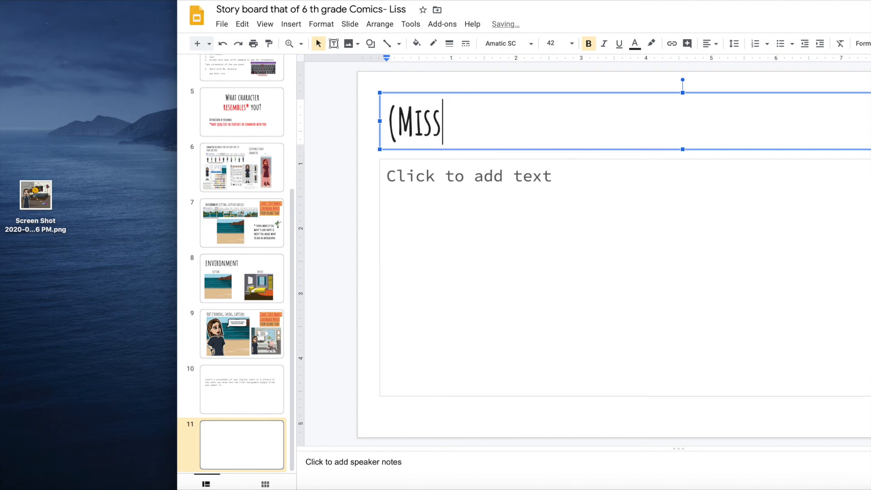
pyautogui.write(' Liss)')
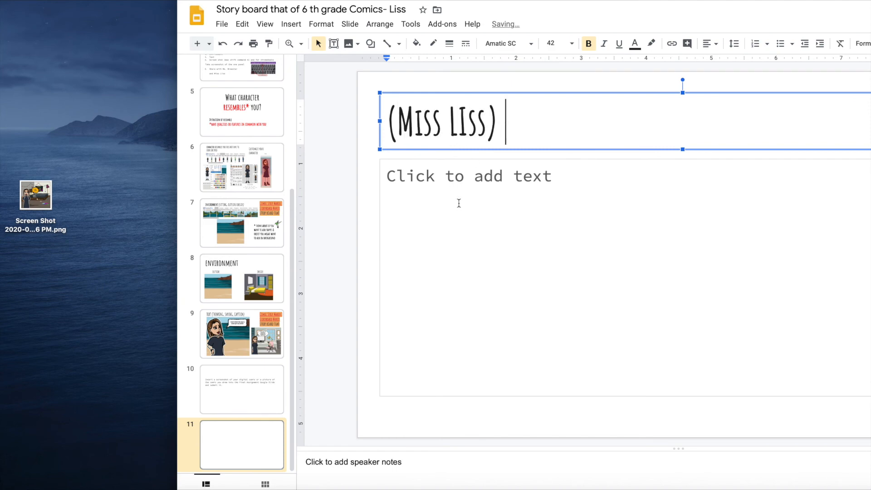
pyautogui.click(459, 203)
pyautogui.moveTo(29, 191); pyautogui.dragTo(454, 272)
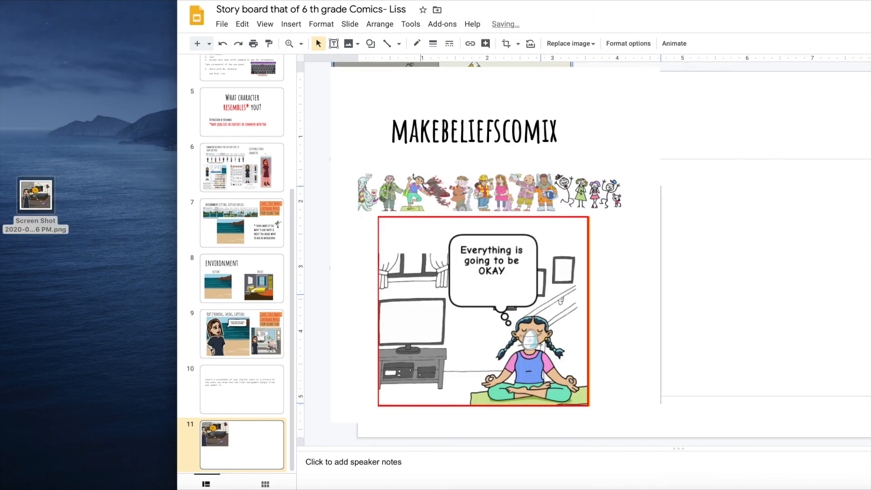
pyautogui.moveTo(541, 294); pyautogui.dragTo(541, 293)
pyautogui.click(702, 274)
pyautogui.click(567, 292)
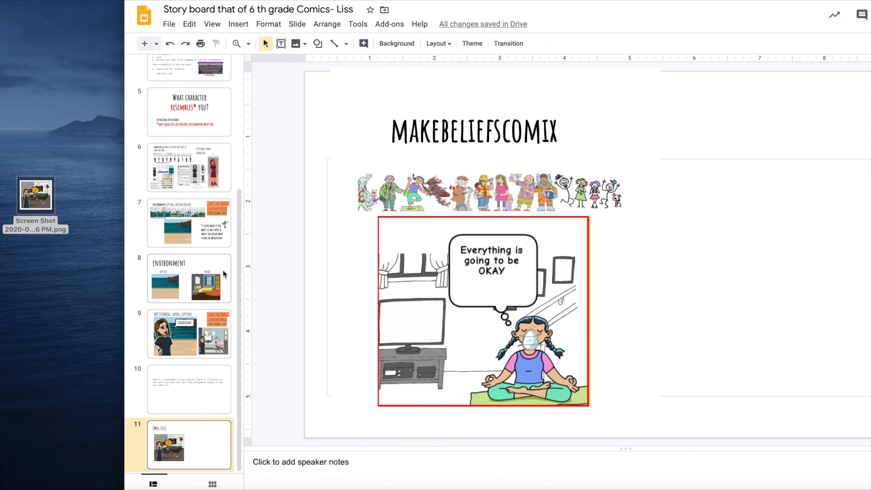
# Step: Review who has access to the presentation in its sharing settings and close them
pyautogui.click(176, 28)
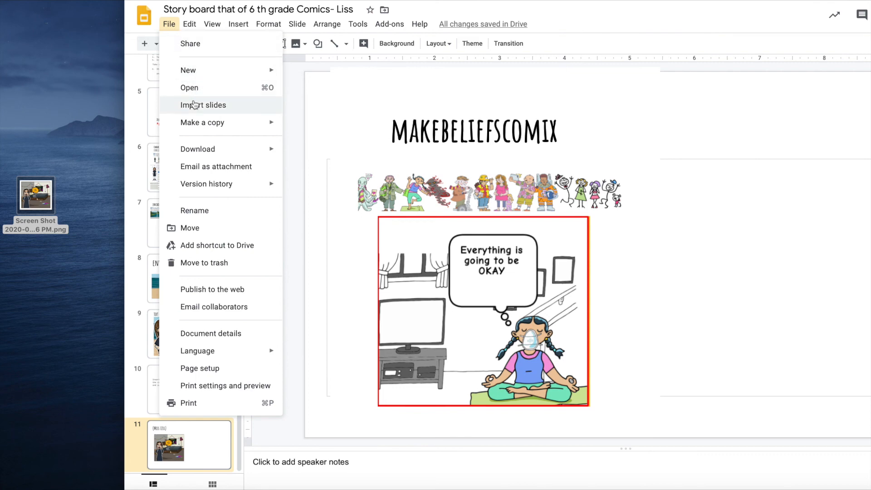
pyautogui.click(183, 43)
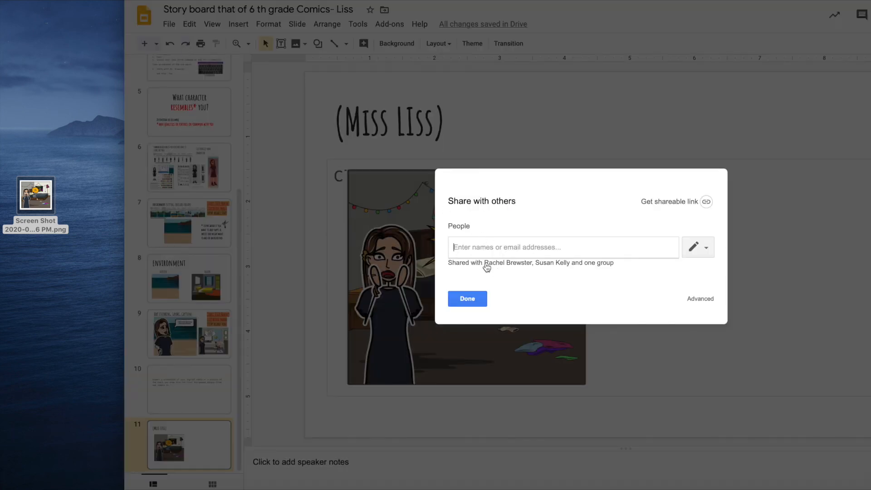
pyautogui.click(486, 268)
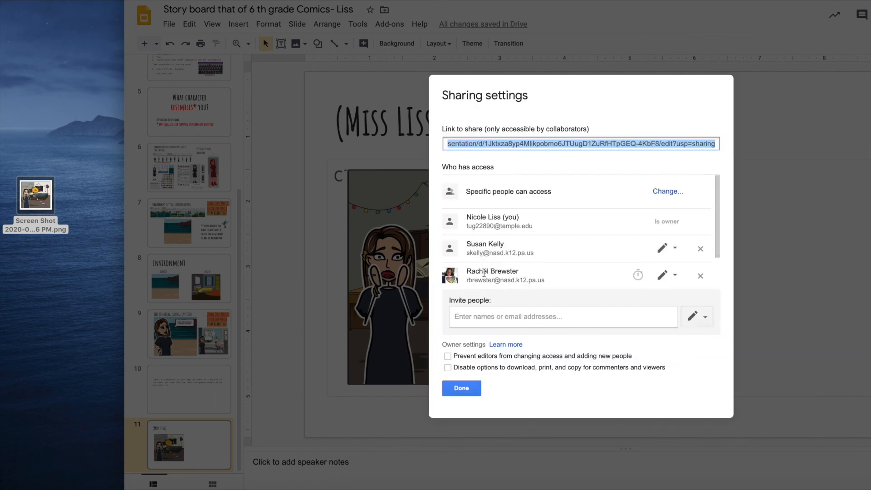
pyautogui.click(473, 390)
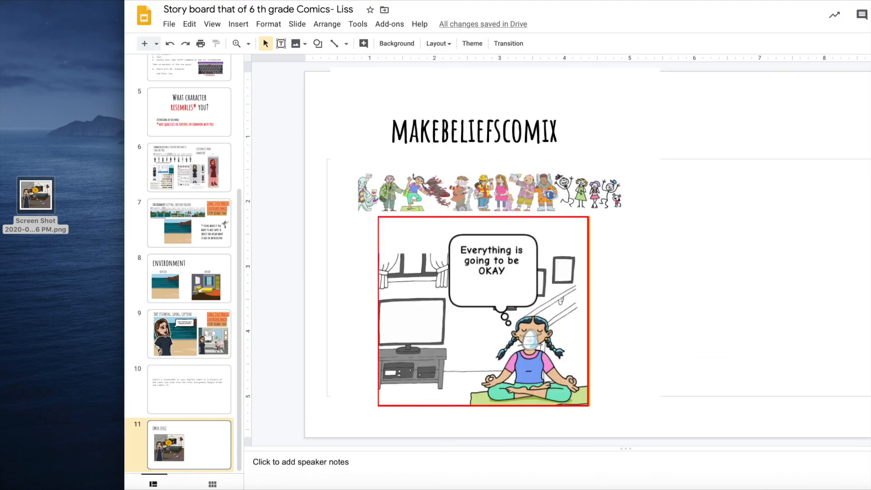